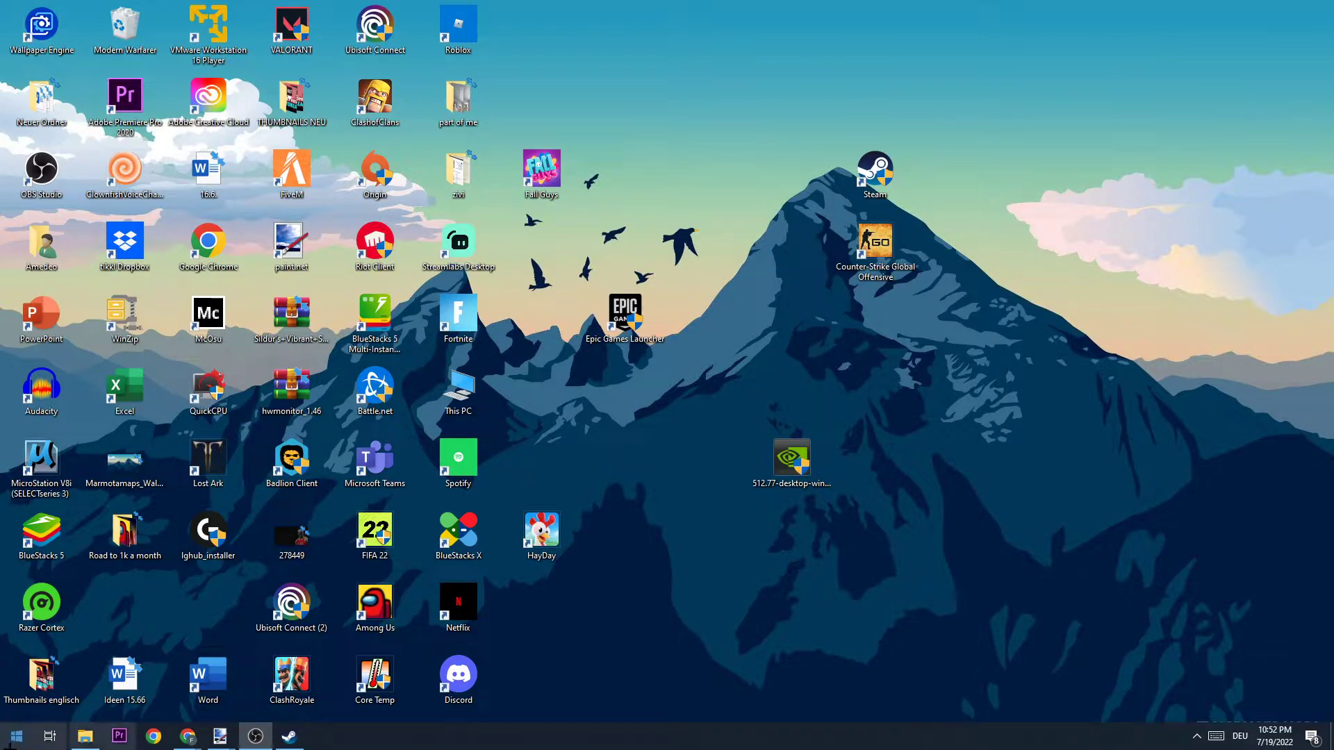
Bring up This PC's System page from File Explorer, showing Windows 10 Home, i7-7700K and 16 GB RAM
{"action": "mouse_move", "coordinate": [85, 735]}
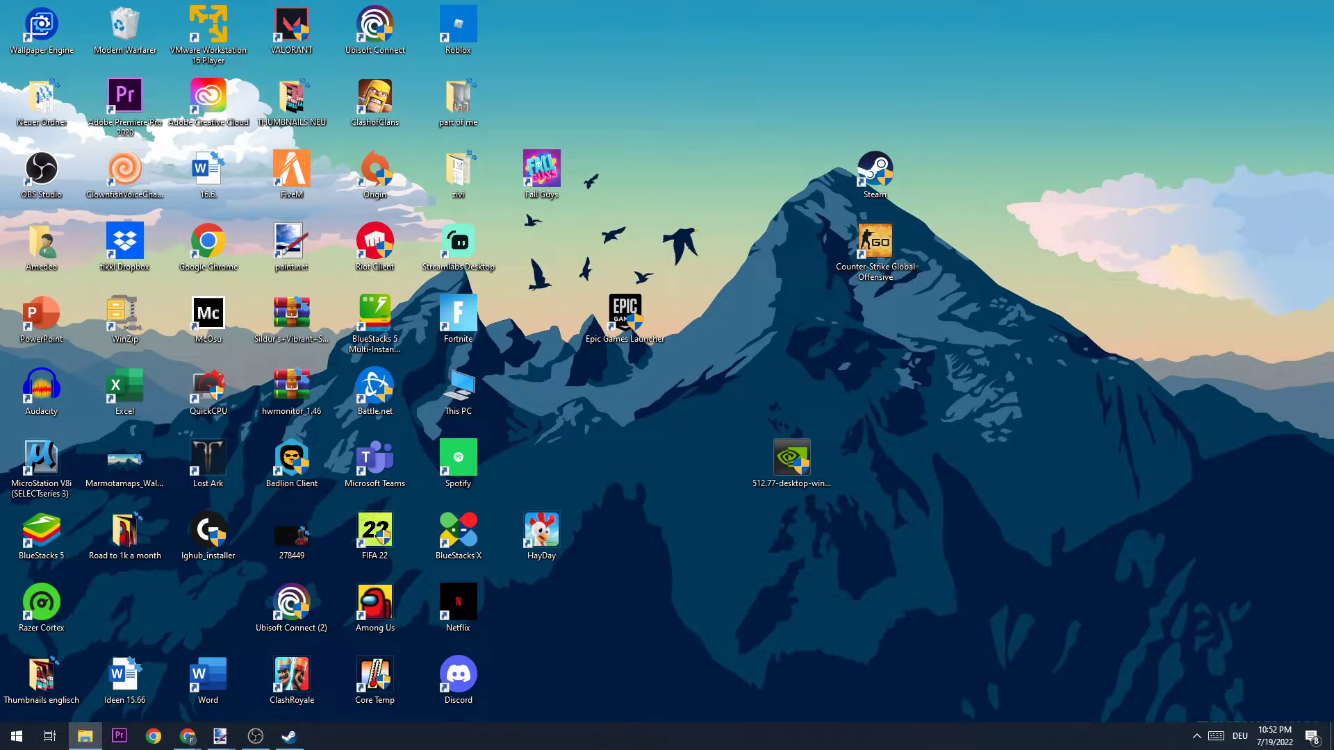
{"action": "key", "text": "super+e"}
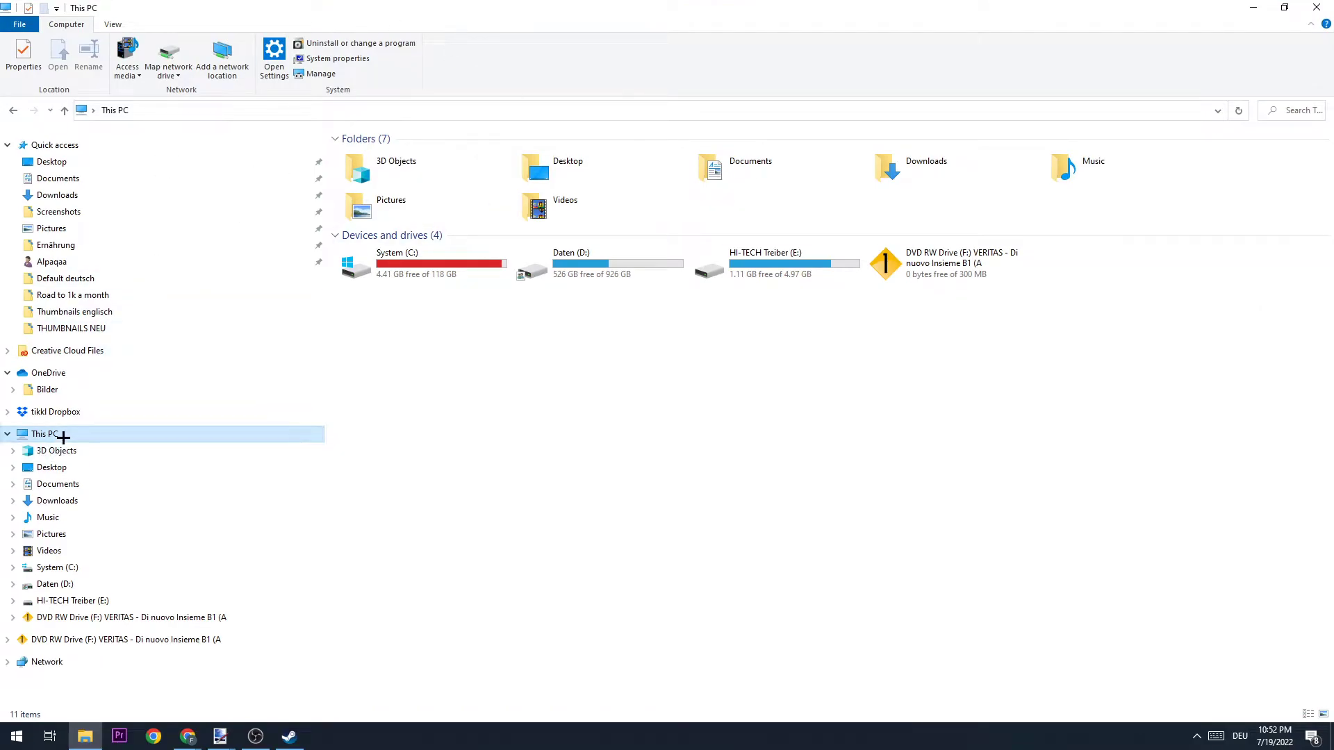
{"action": "right_click", "coordinate": [69, 434]}
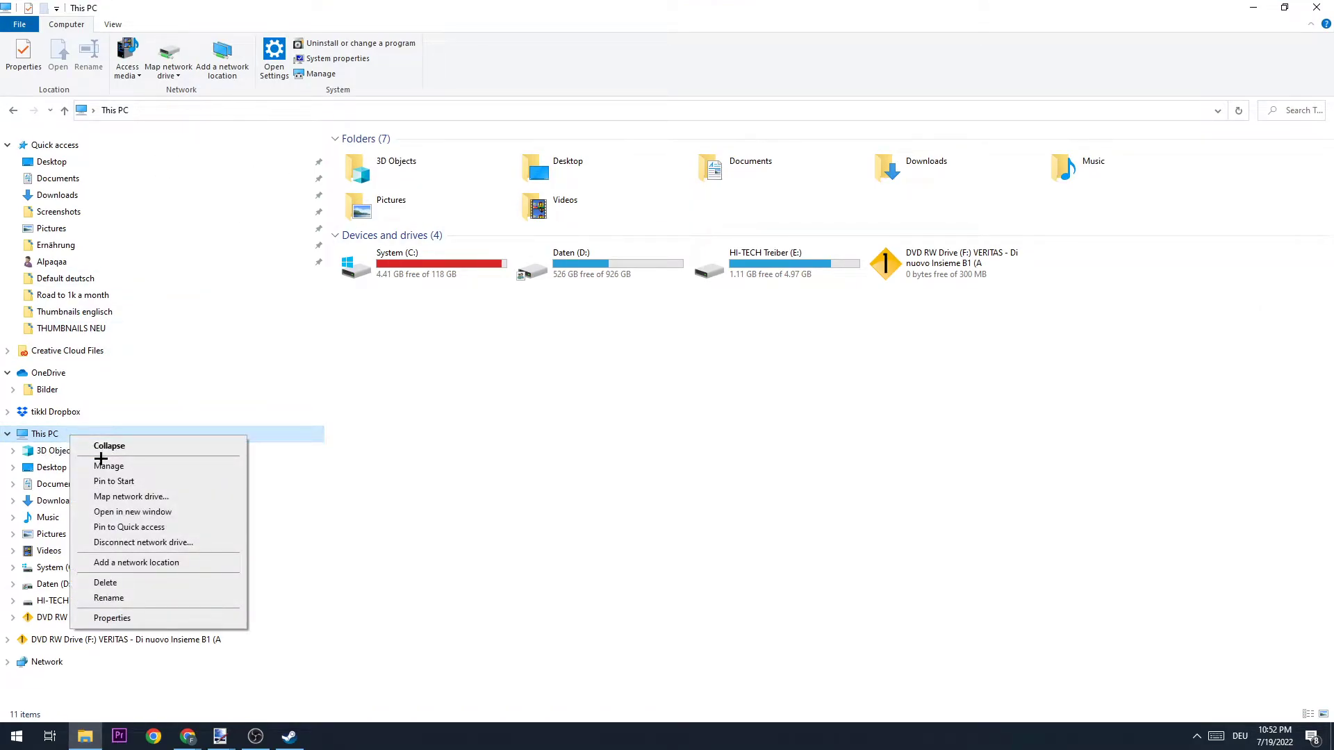
{"action": "left_click", "coordinate": [129, 611]}
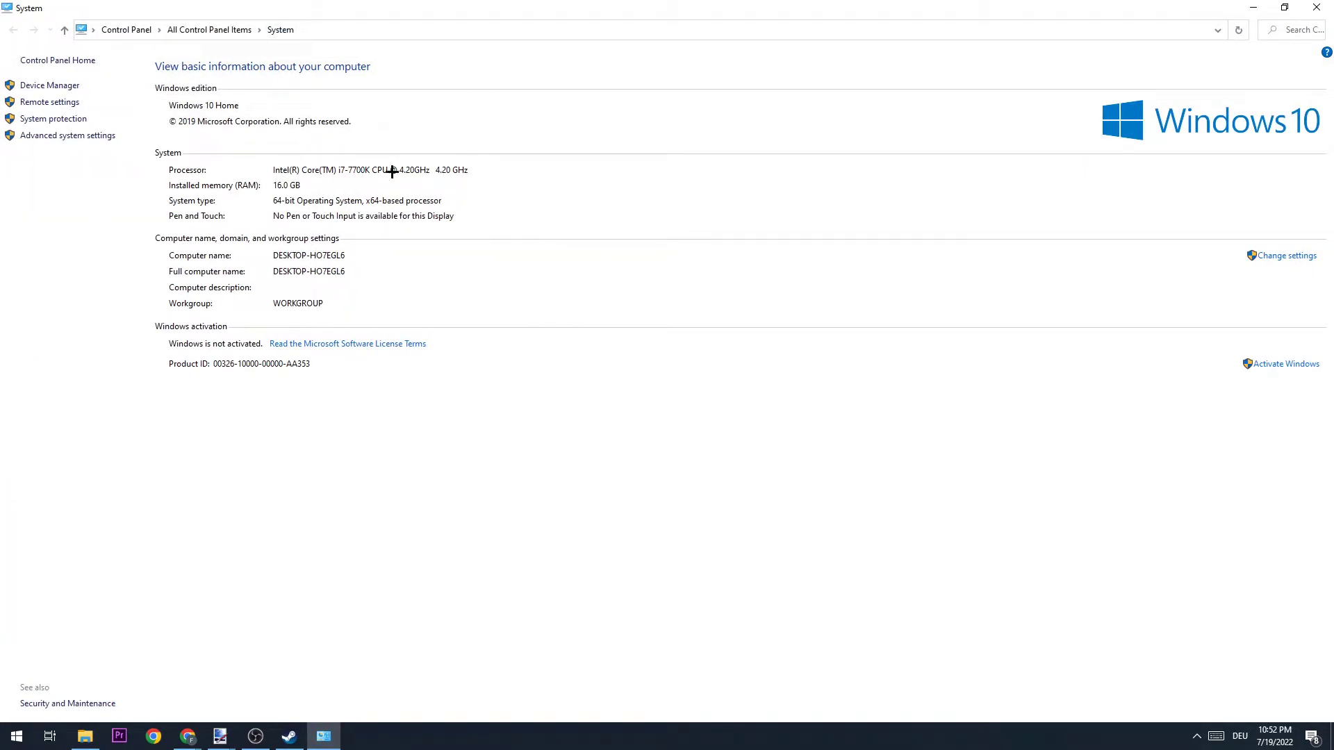
Go to the Visual Effects performance options through Advanced system settings
{"action": "left_click", "coordinate": [1297, 257]}
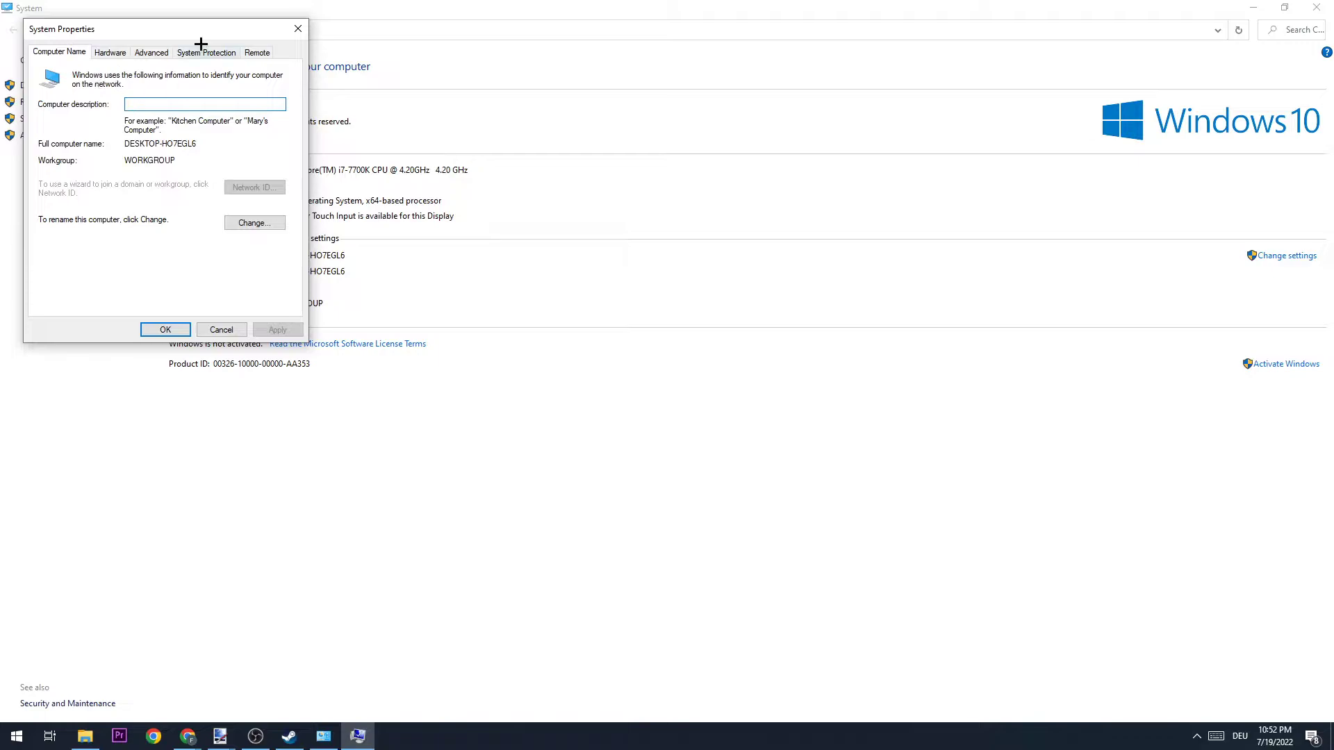
{"action": "left_click", "coordinate": [154, 51]}
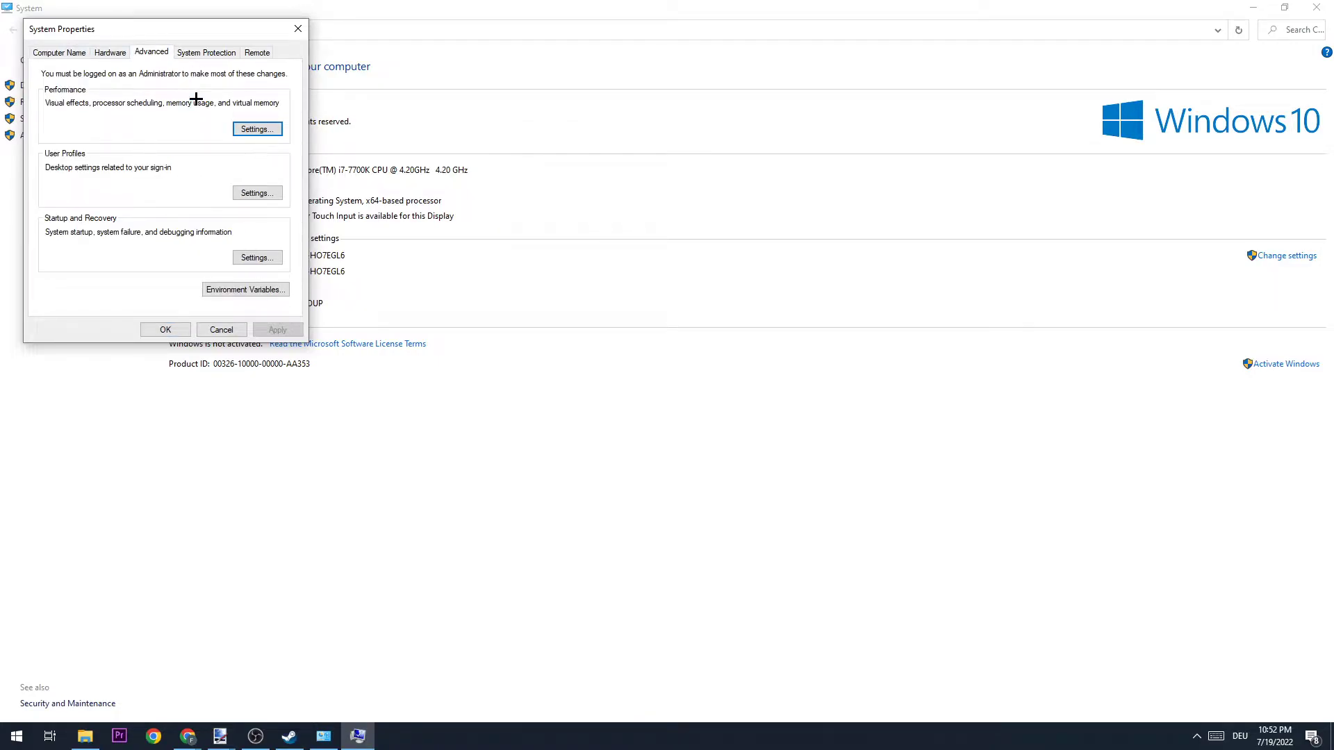
{"action": "left_click", "coordinate": [255, 127]}
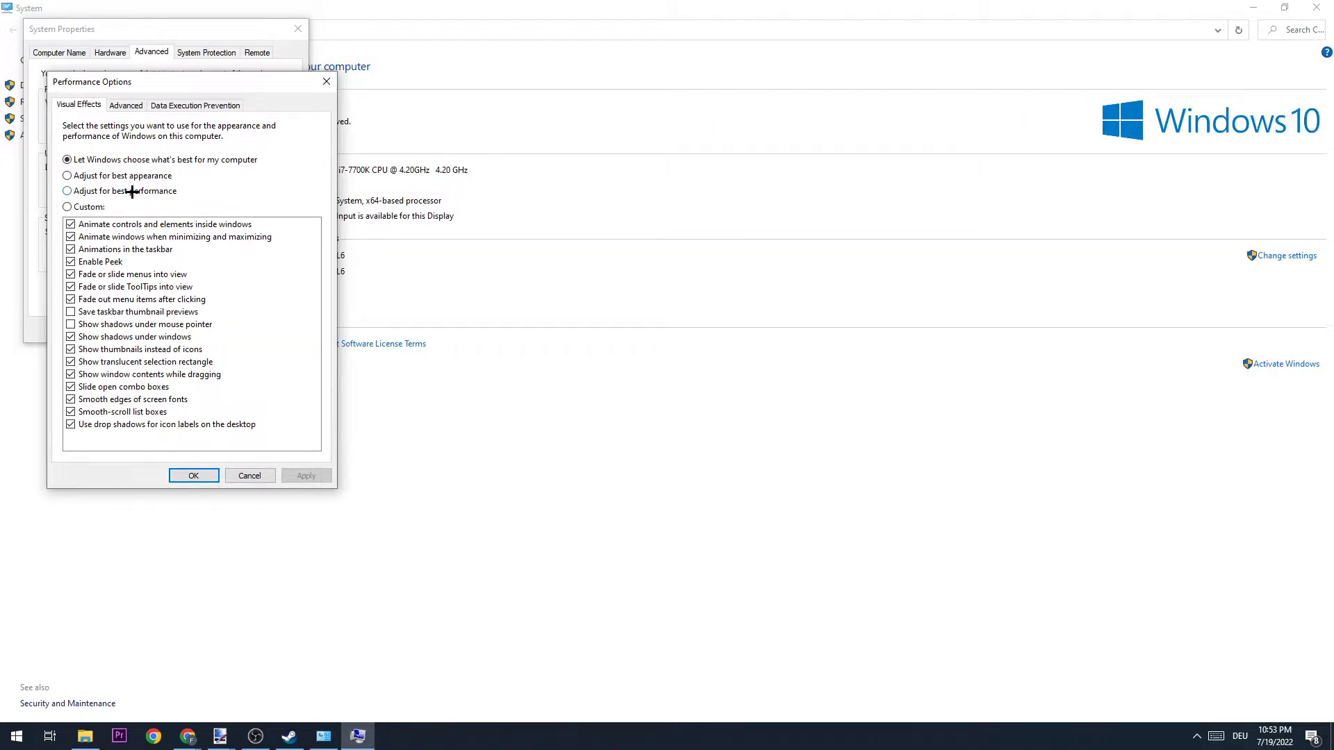
Close Performance Options, System Properties and the System window
{"action": "left_click", "coordinate": [327, 81]}
{"action": "left_click", "coordinate": [298, 28]}
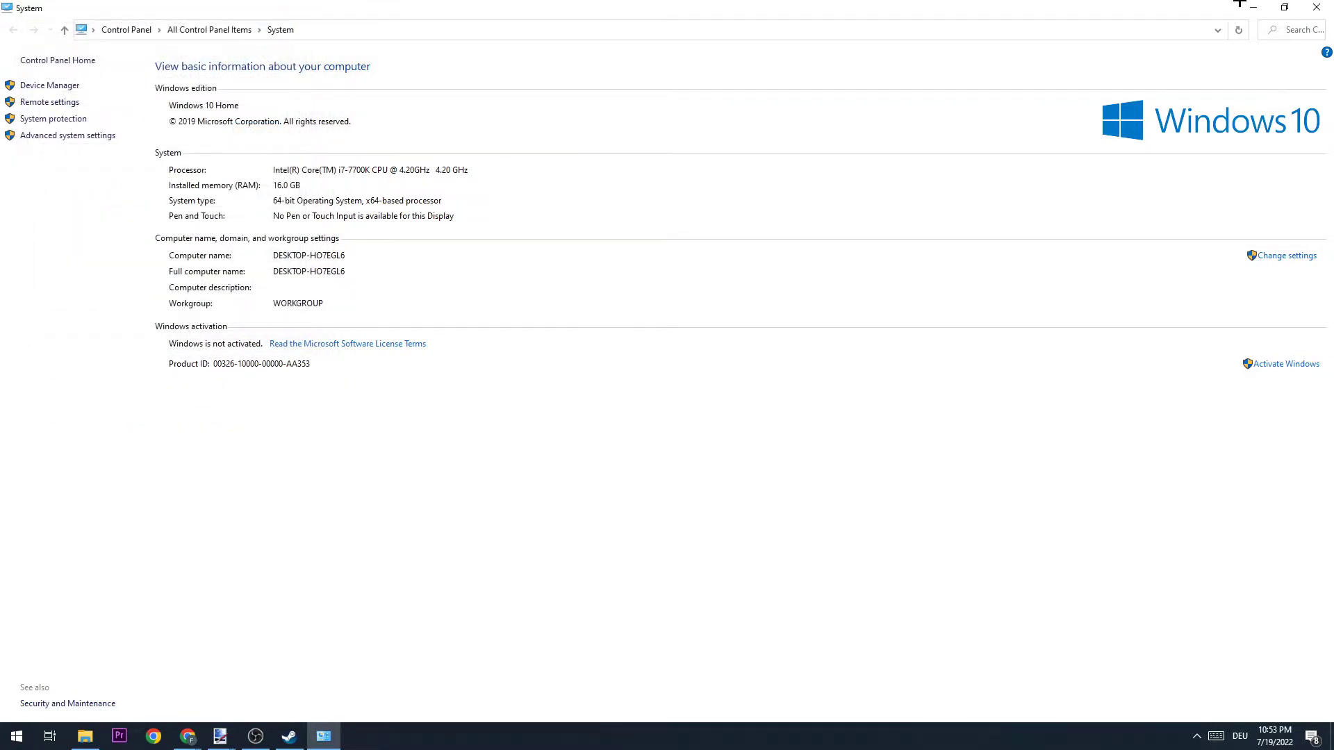
{"action": "left_click", "coordinate": [1315, 7]}
Close File Explorer and go to System > Display in Windows Settings, listing displays 1 and 2
{"action": "left_click", "coordinate": [1312, 5]}
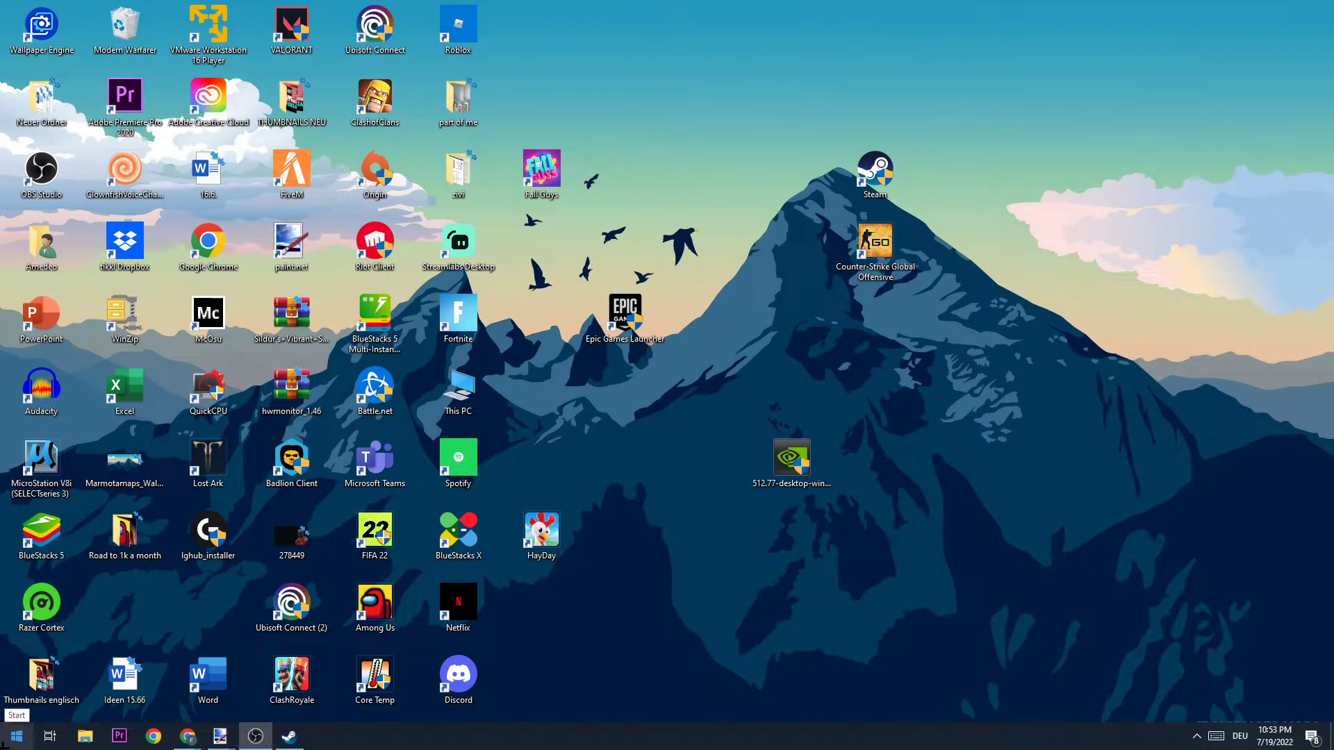
{"action": "left_click", "coordinate": [4, 745]}
{"action": "left_click", "coordinate": [15, 673]}
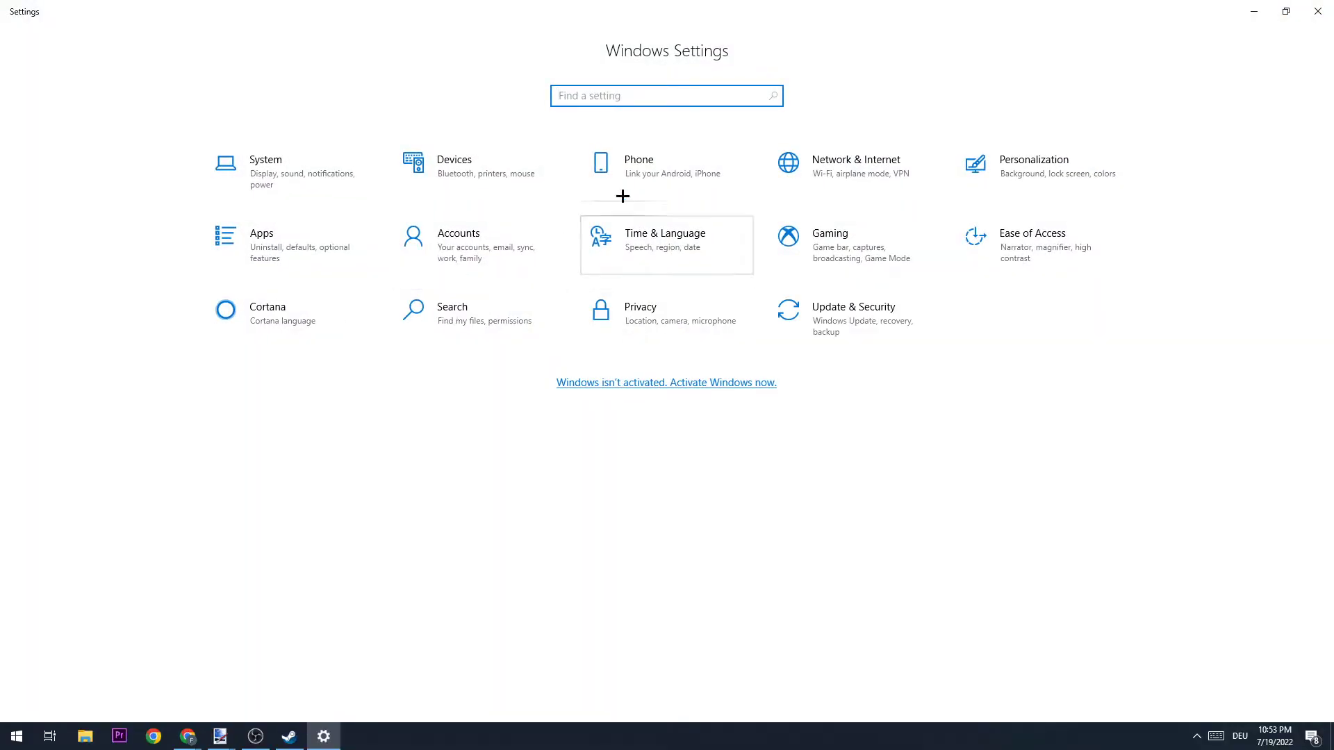
{"action": "key", "text": "Return"}
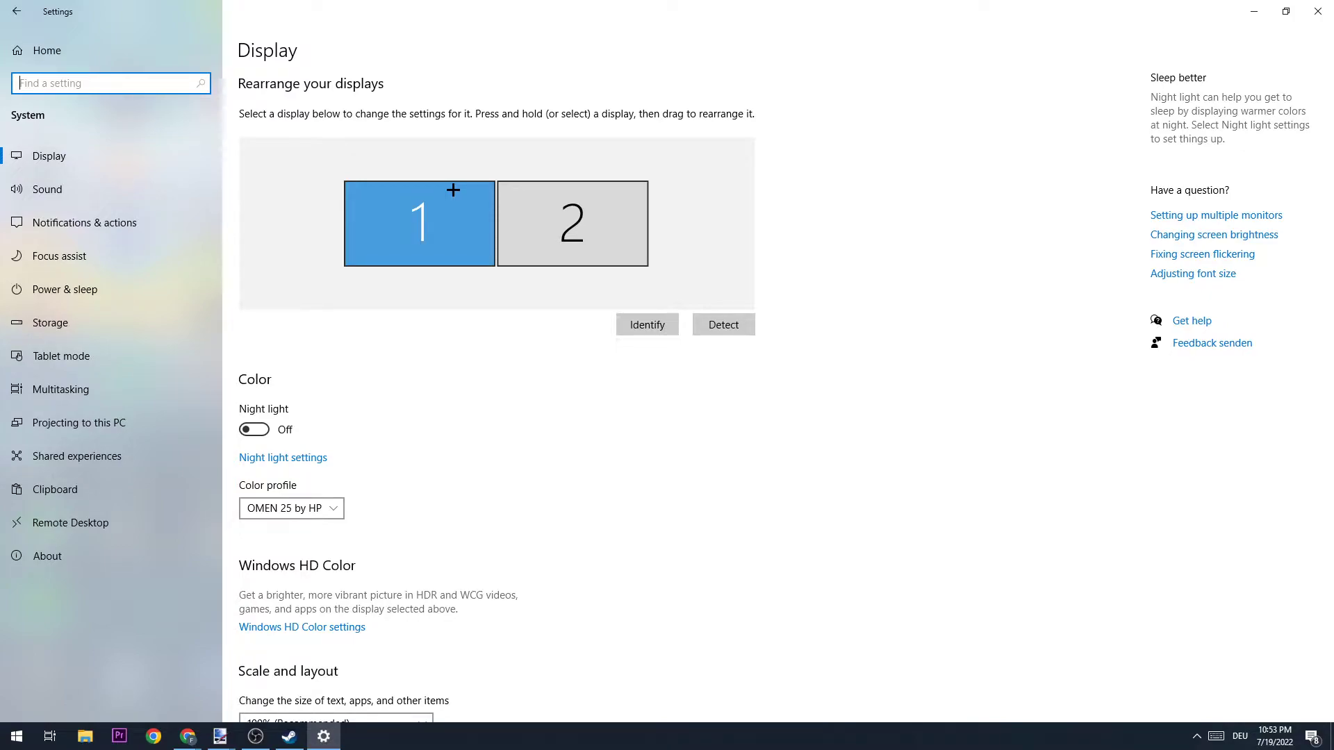
Scroll down and go to Notifications & actions, where app and sender notifications are off
{"action": "scroll", "coordinate": [453, 189], "scroll_direction": "down", "scroll_amount": 5}
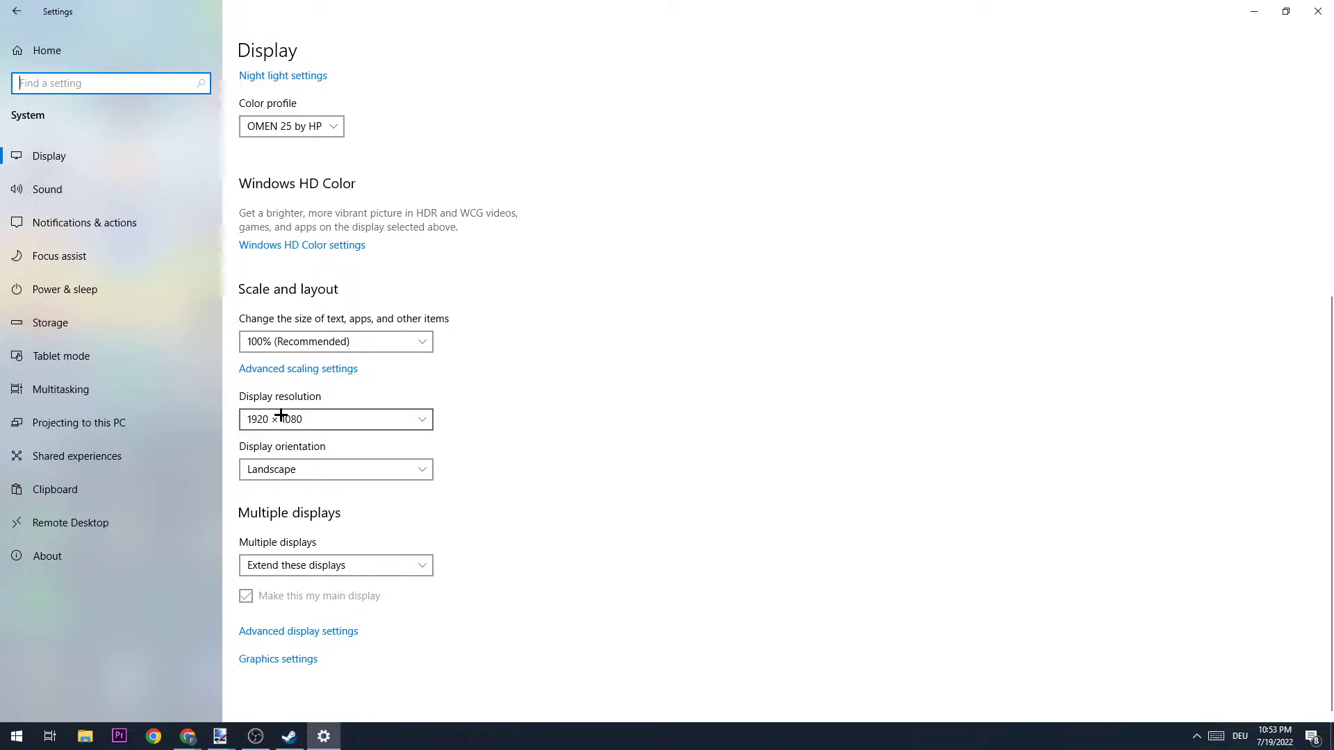
{"action": "left_click", "coordinate": [92, 233]}
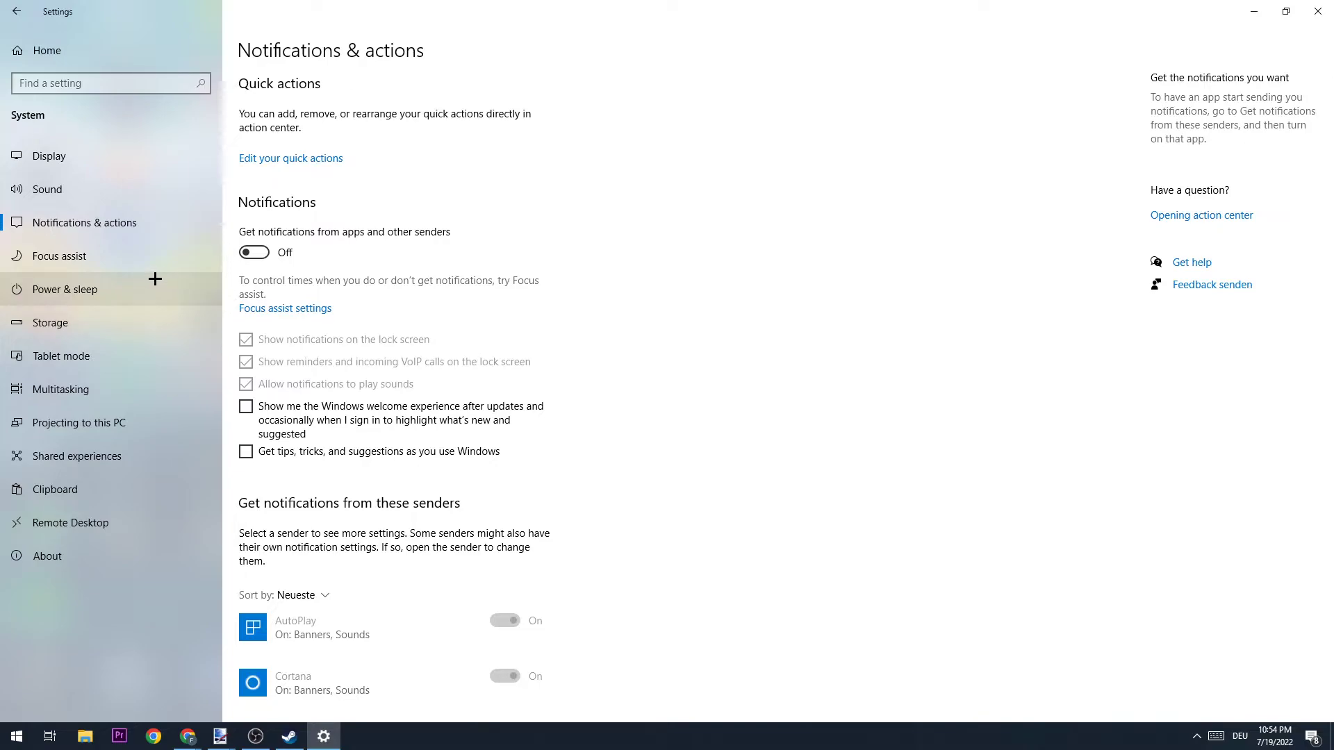
Check the power plans (Balanced active) from Power & sleep's additional settings, then close Power Options
{"action": "left_click", "coordinate": [140, 282]}
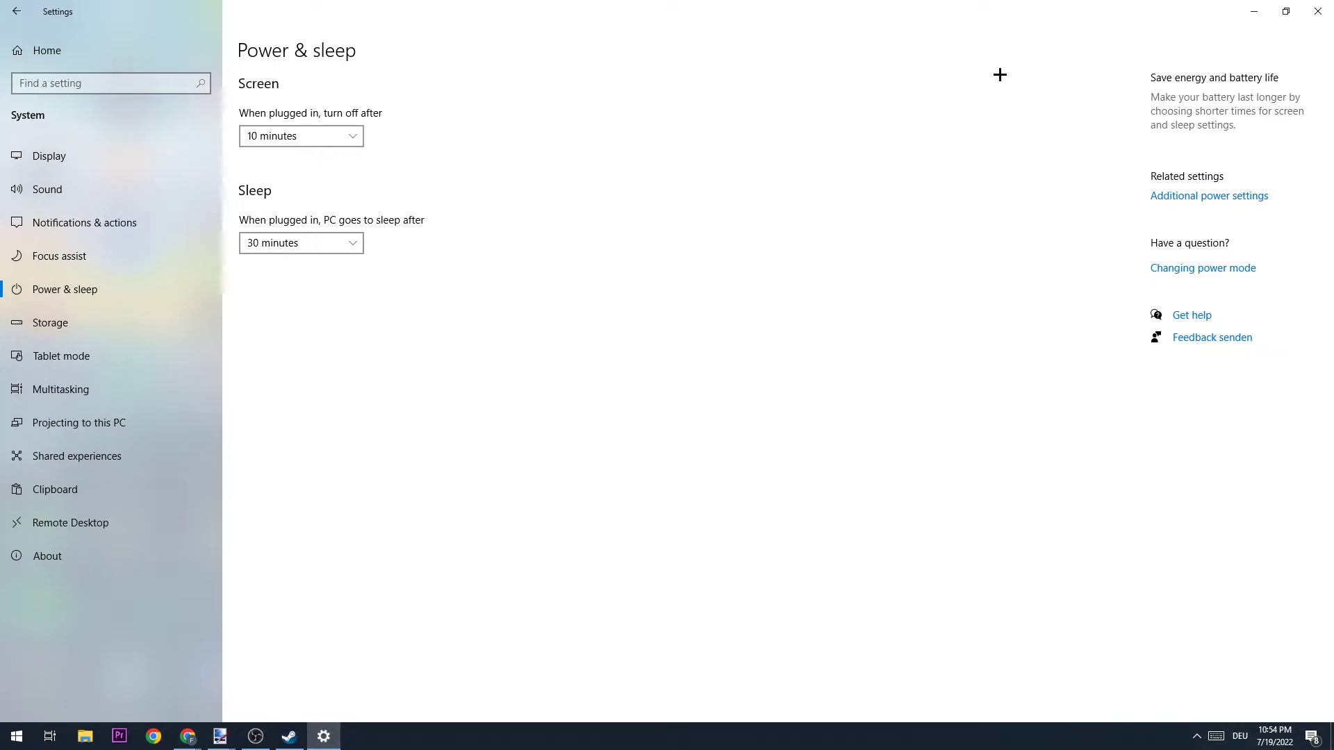
{"action": "left_click", "coordinate": [1175, 203]}
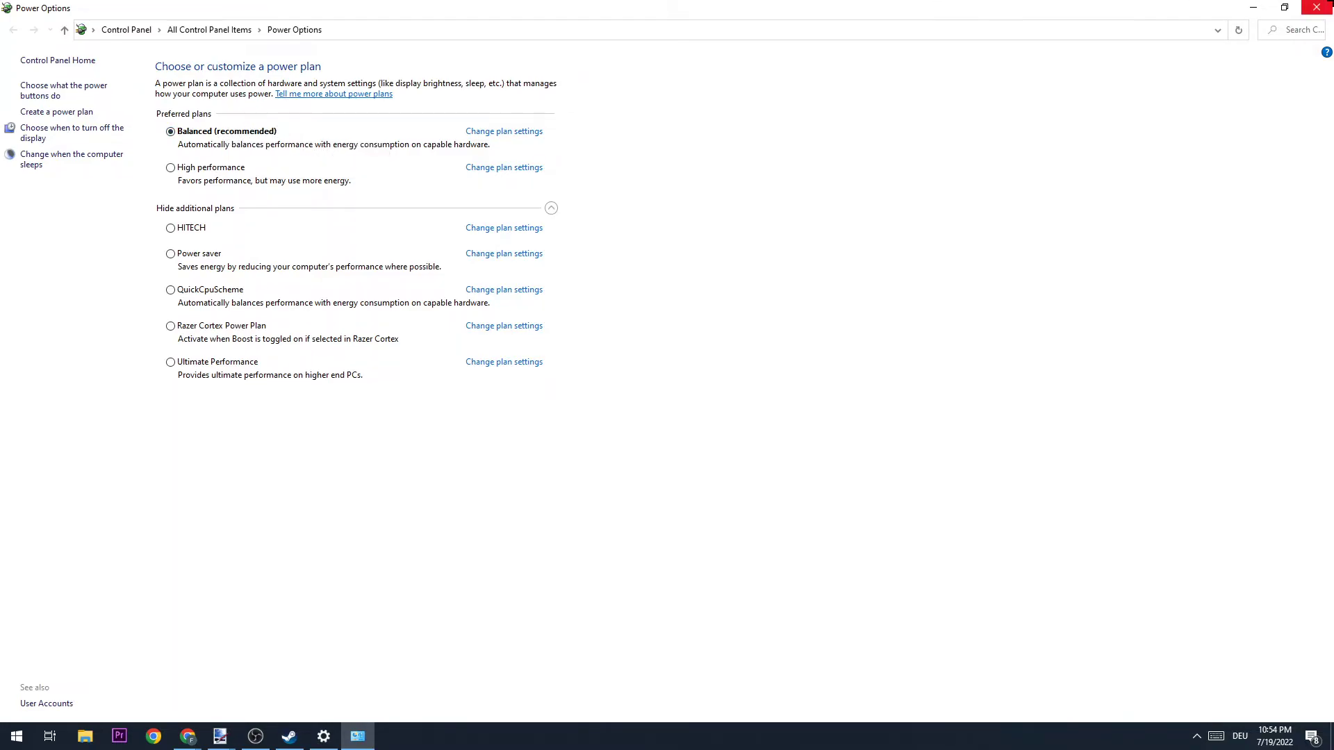
{"action": "left_click", "coordinate": [1323, 7]}
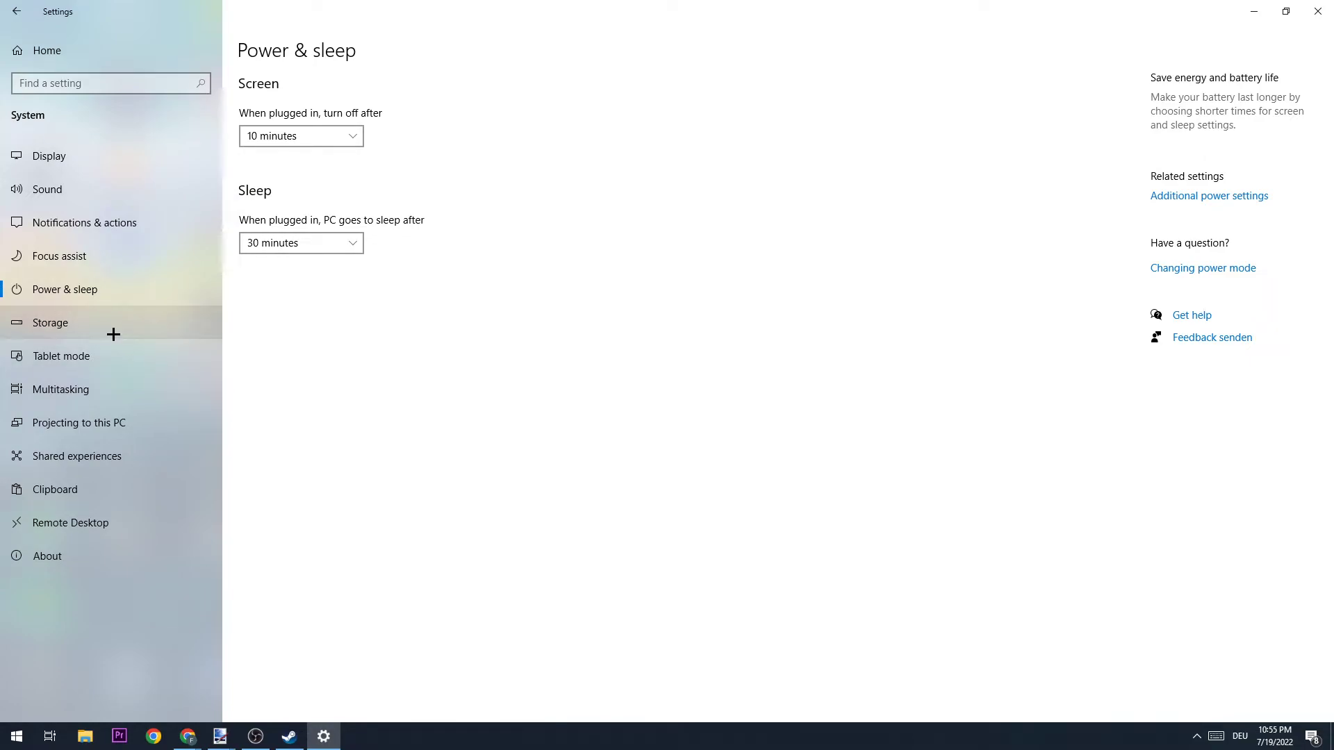
Review the Storage Sense configuration, then return to drive C:'s Storage overview with 4.41 GB free
{"action": "left_click", "coordinate": [113, 334]}
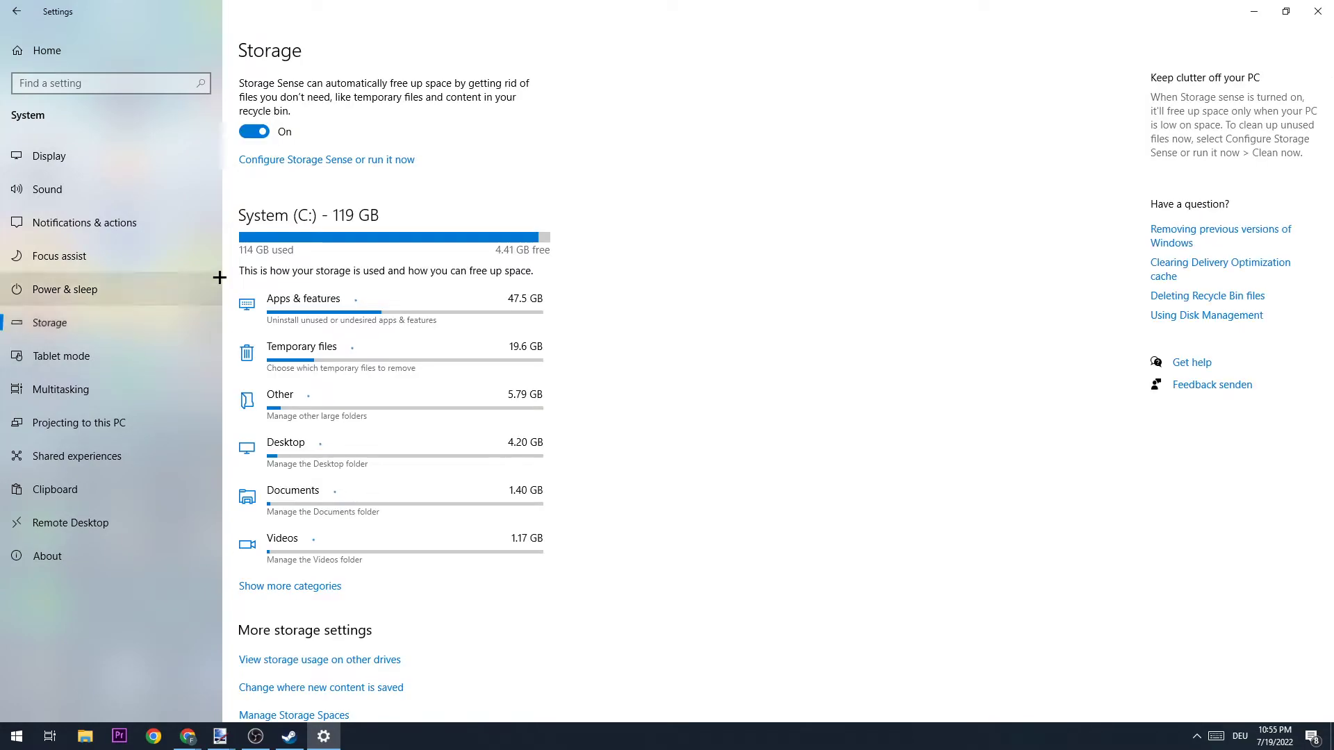
{"action": "left_click", "coordinate": [338, 160]}
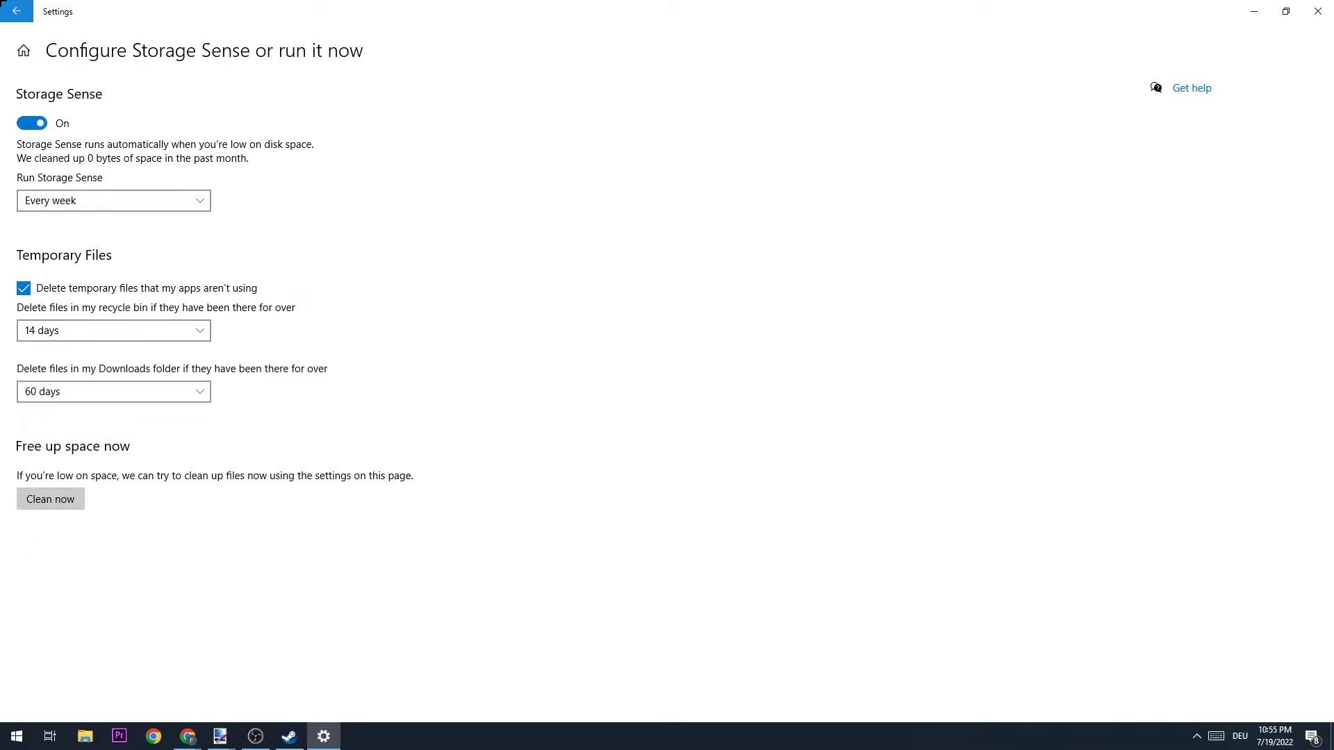
{"action": "left_click", "coordinate": [2, 3]}
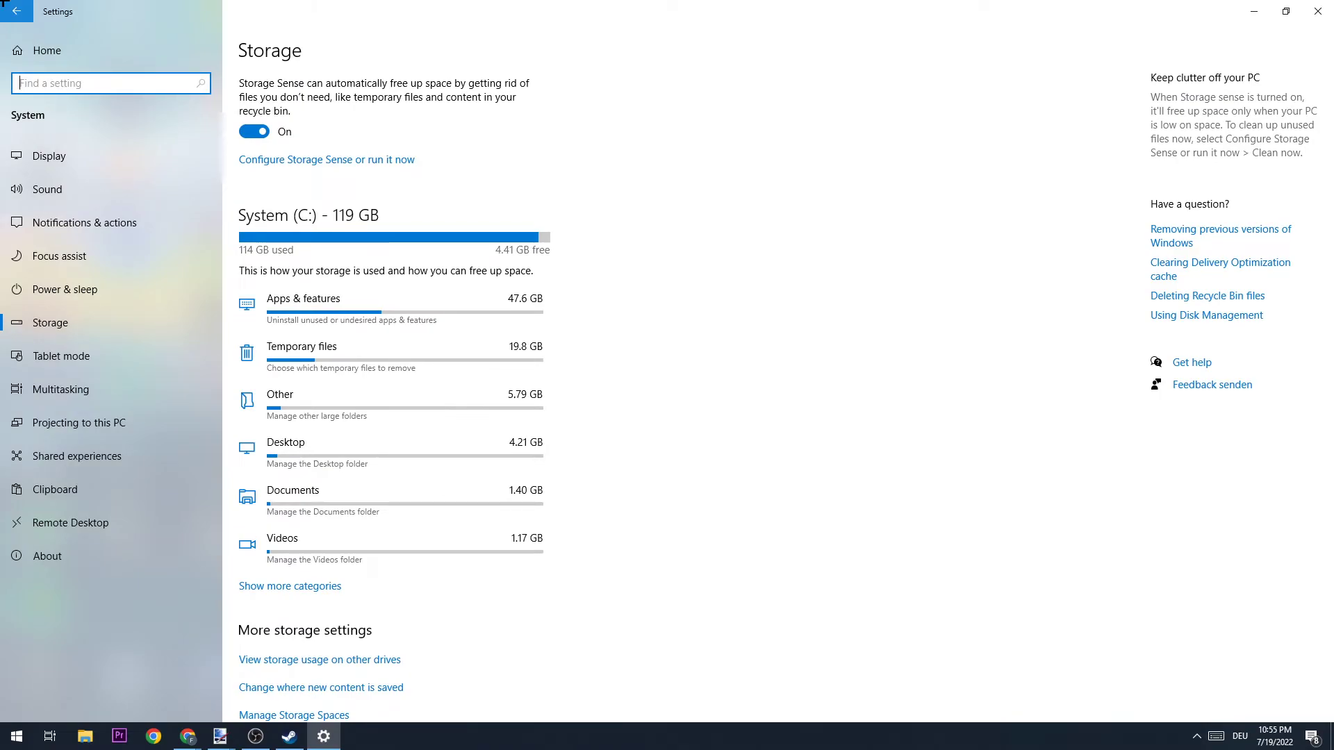
Go from Settings home to Gaming > Captures, where background and audio recording are off at 30 fps
{"action": "left_click", "coordinate": [9, 7]}
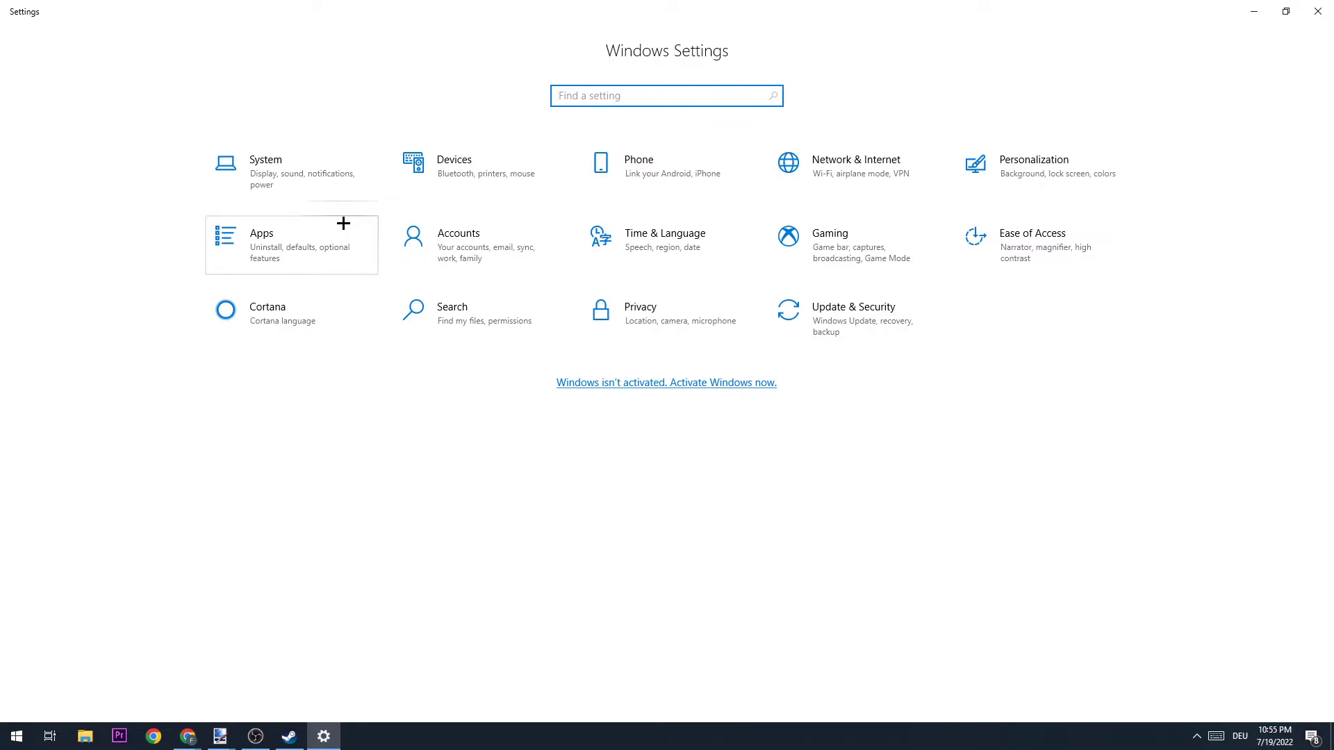
{"action": "left_click", "coordinate": [815, 227]}
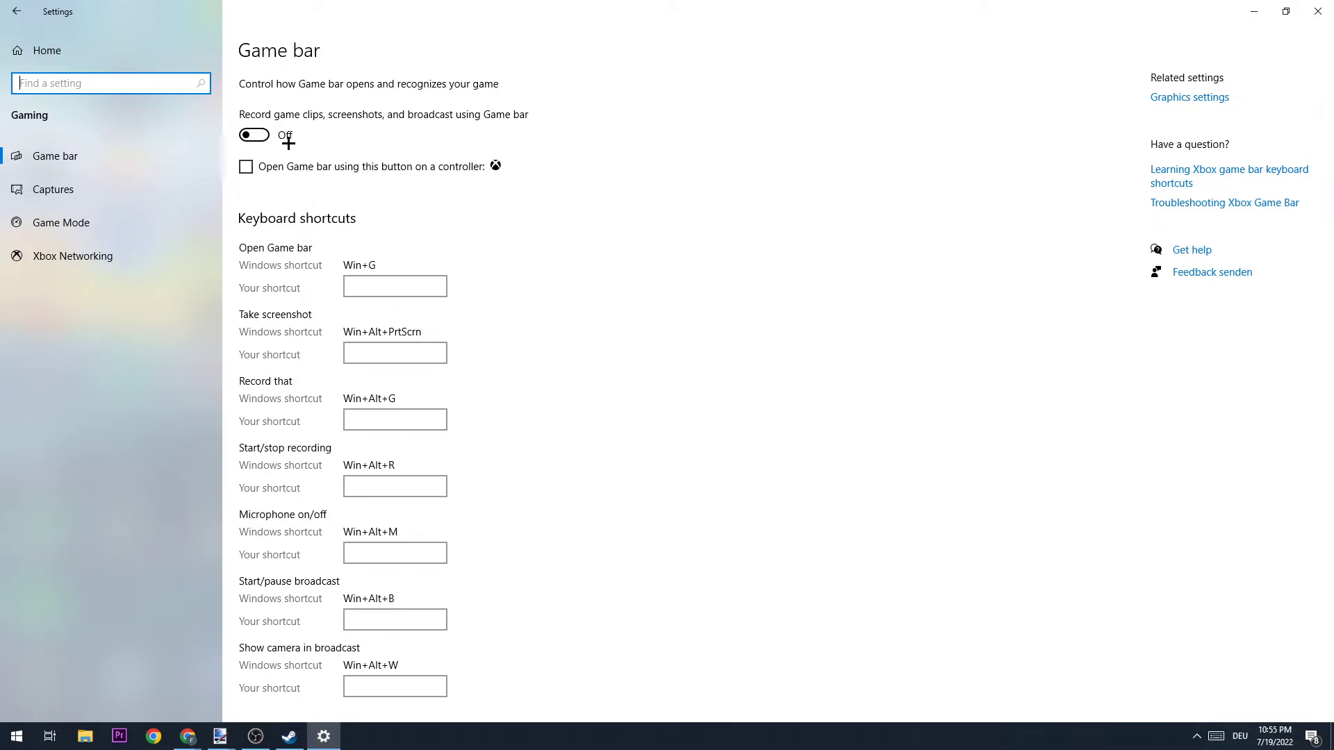
{"action": "left_click", "coordinate": [61, 191]}
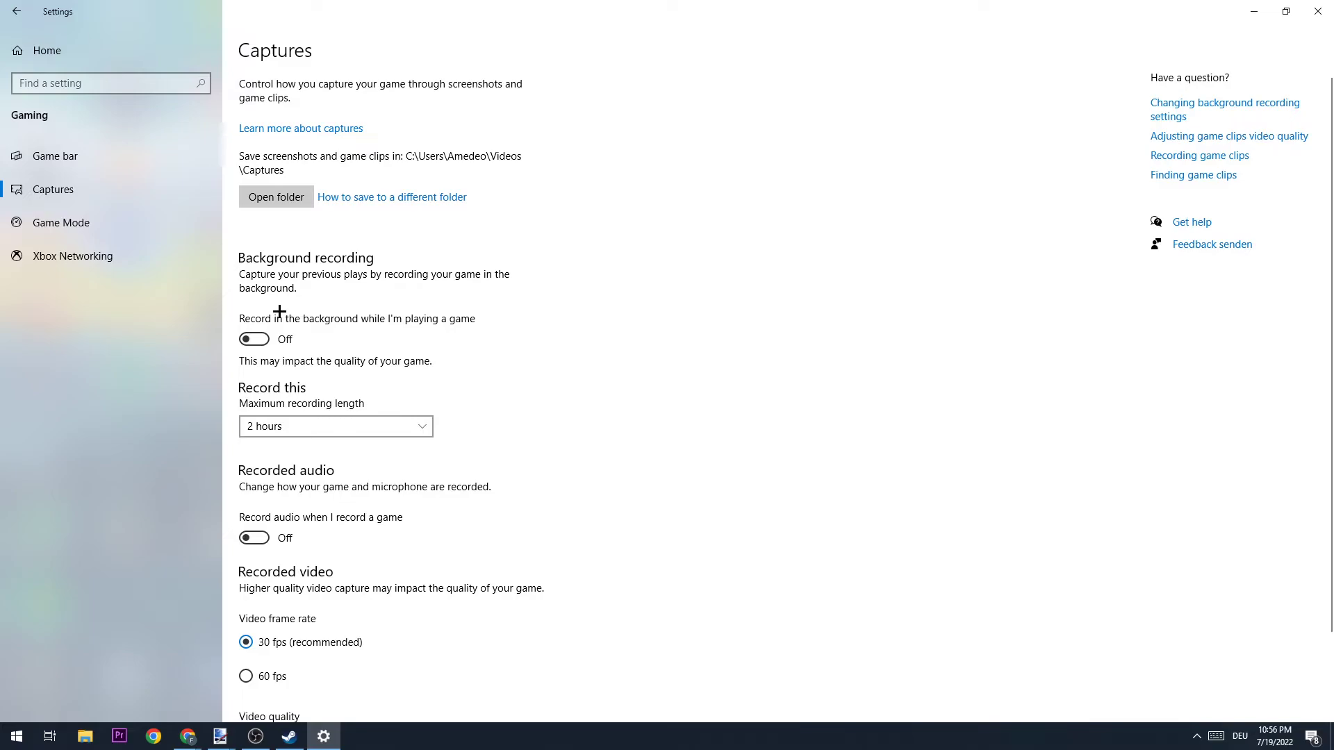
Go to the Game Mode page in Gaming settings, where Game Mode is on
{"action": "left_click", "coordinate": [131, 231]}
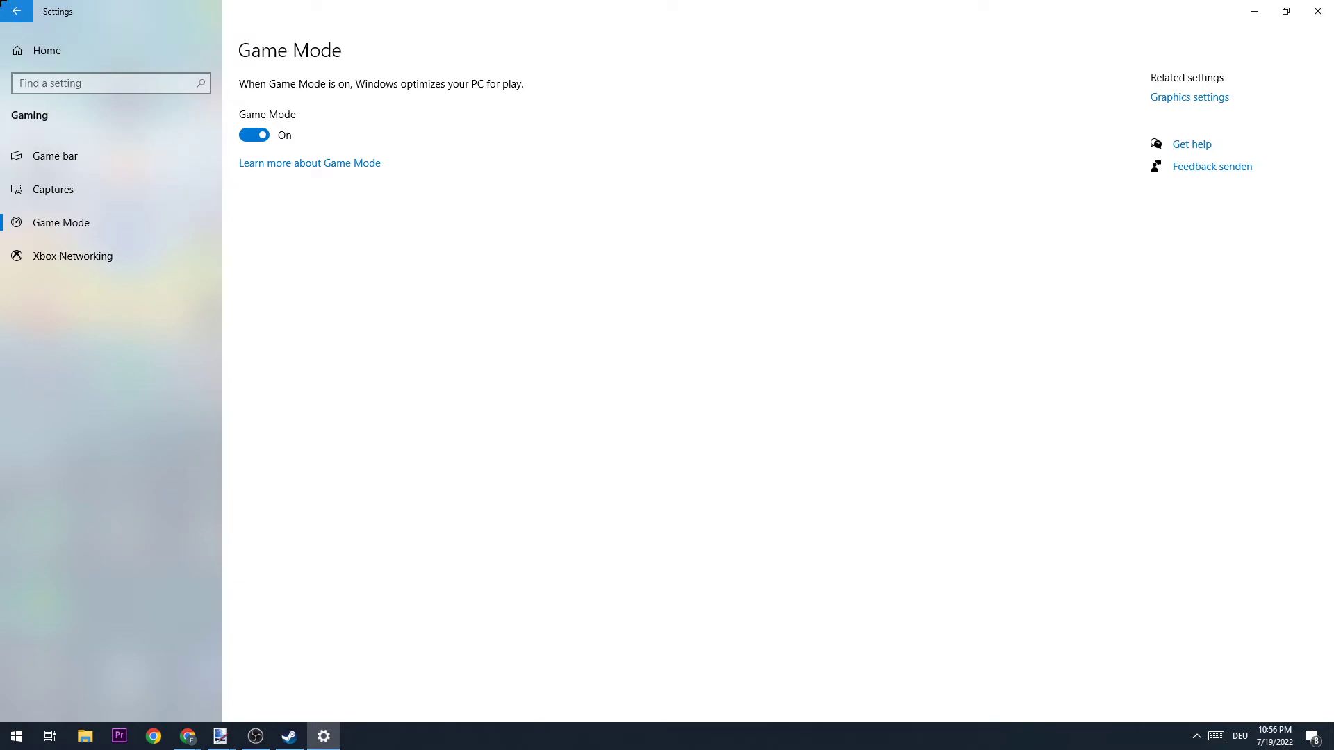
Check Windows Update under Update & Security, which reports not up to date, then close Settings
{"action": "left_click", "coordinate": [3, 7]}
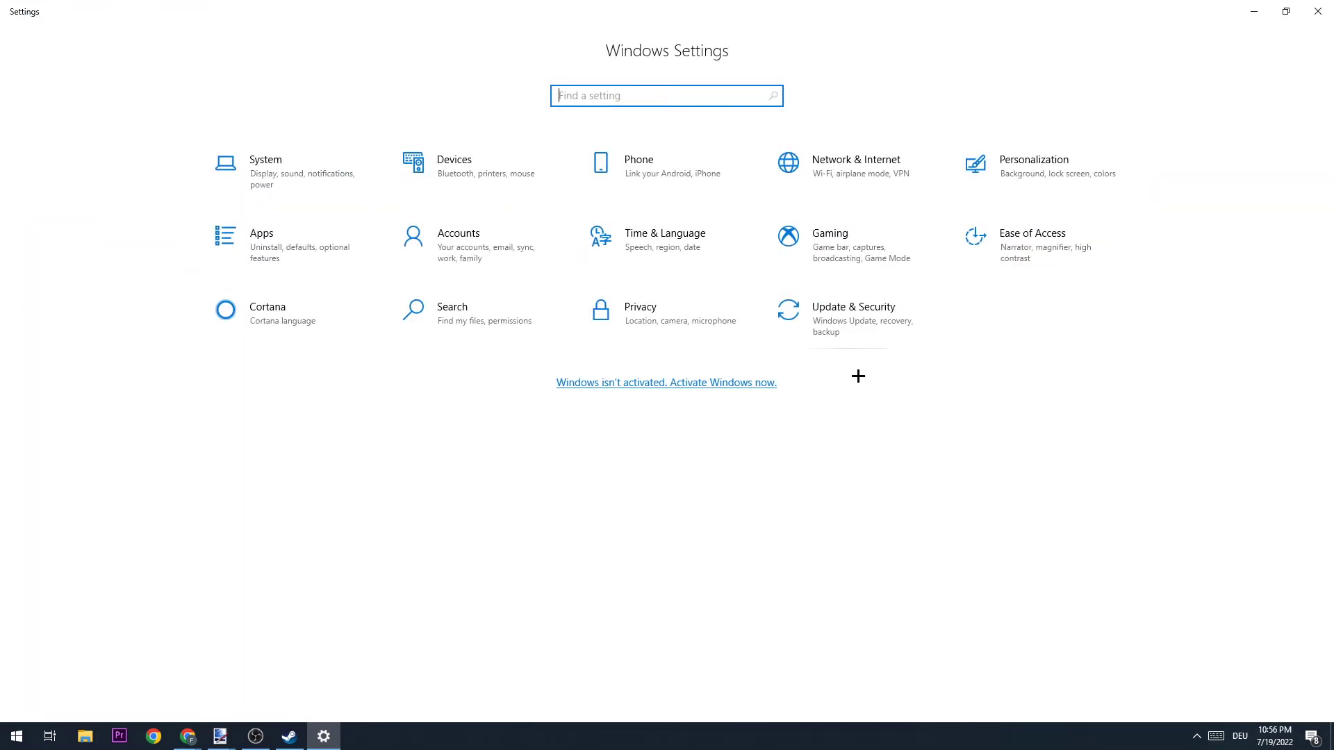
{"action": "left_click", "coordinate": [819, 307]}
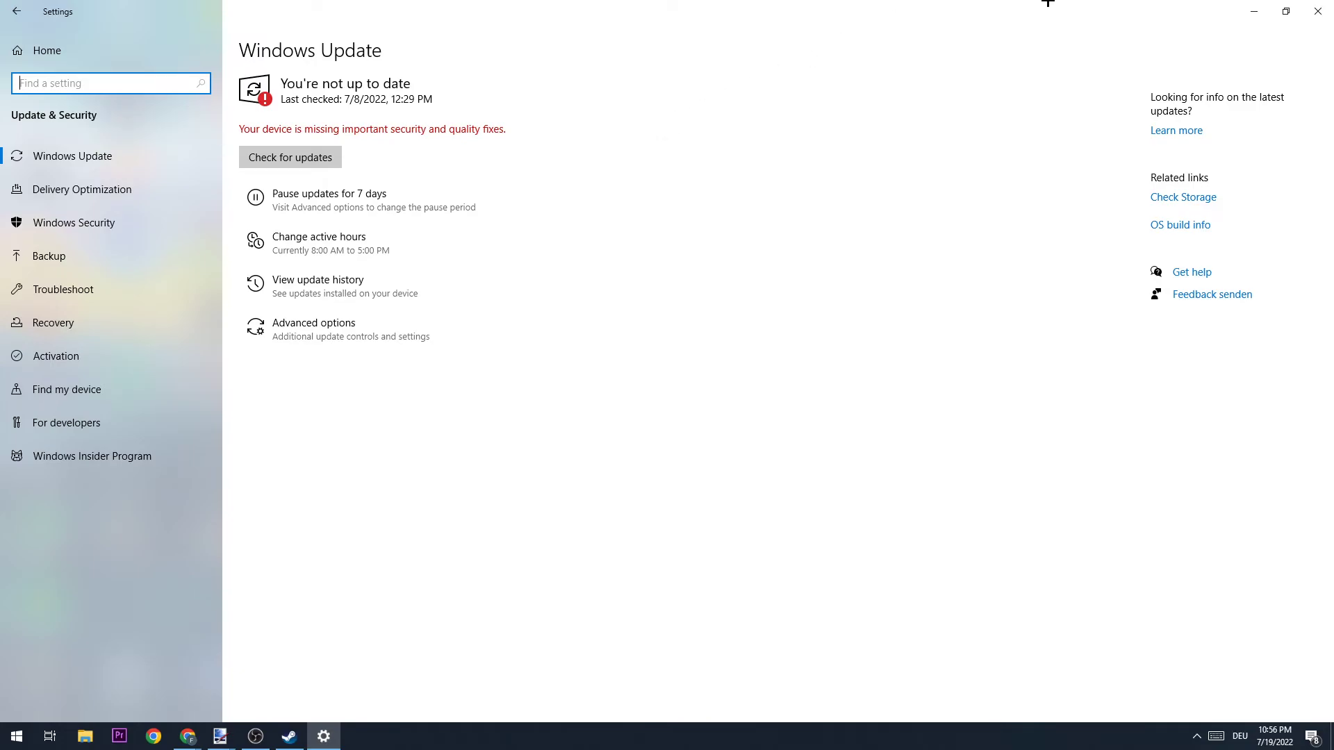
{"action": "left_click", "coordinate": [1318, 7]}
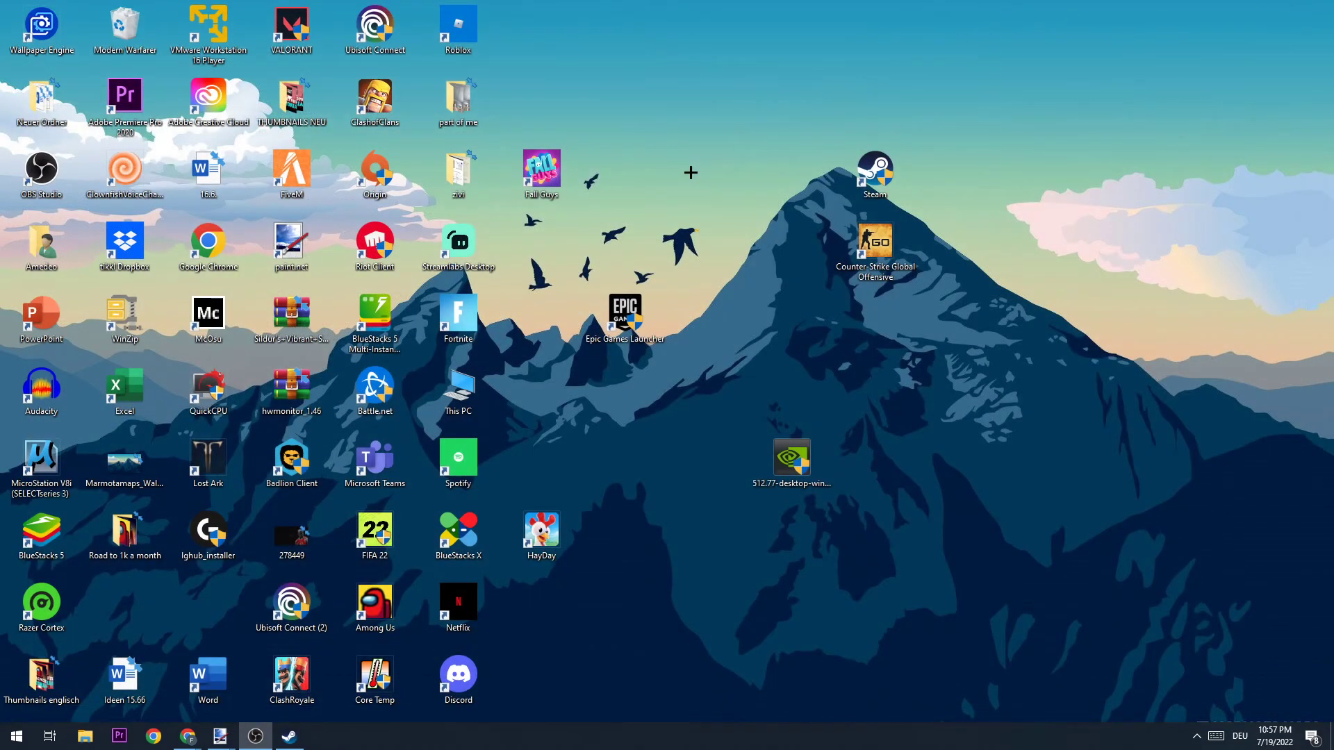
Shift the NVIDIA driver installer icon left and bring up Task Manager maximized on the Processes list
{"action": "left_click_drag", "start_coordinate": [792, 457], "coordinate": [688, 431]}
{"action": "left_click", "coordinate": [641, 360]}
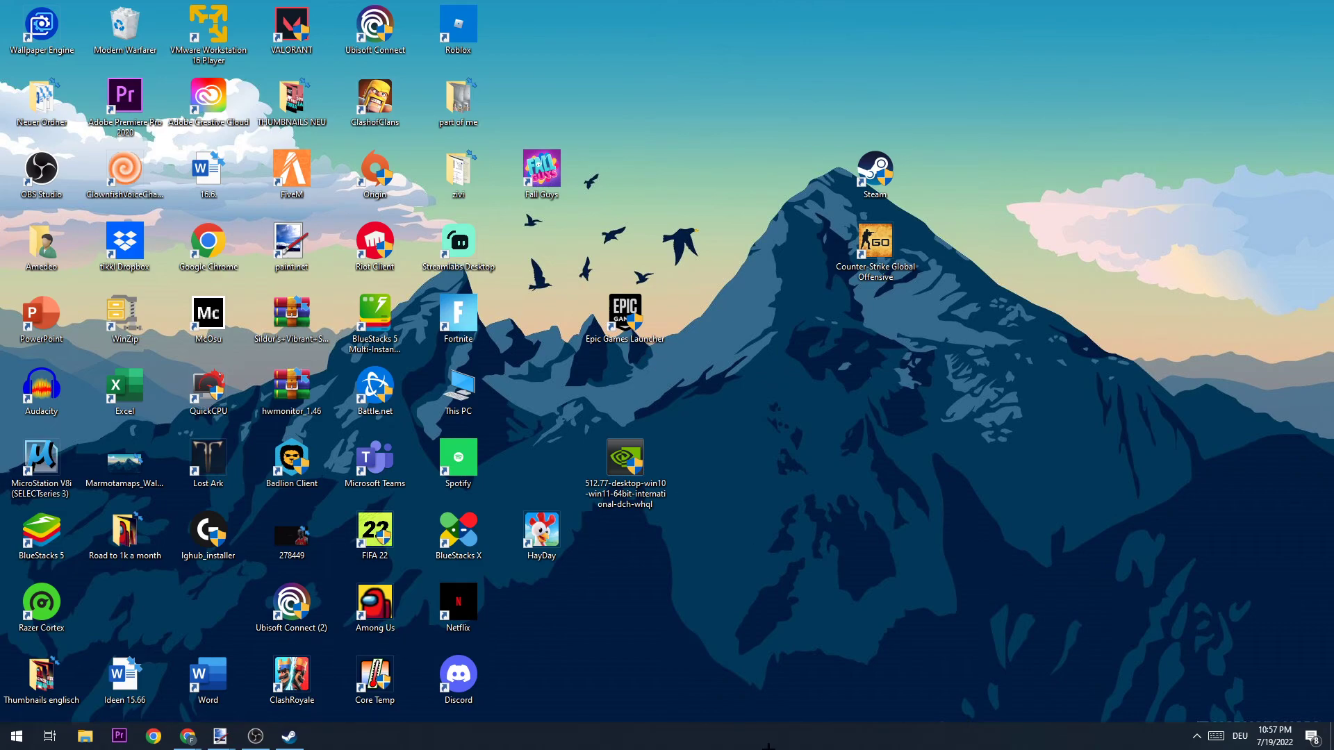
{"action": "right_click", "coordinate": [770, 739]}
{"action": "left_click", "coordinate": [804, 682]}
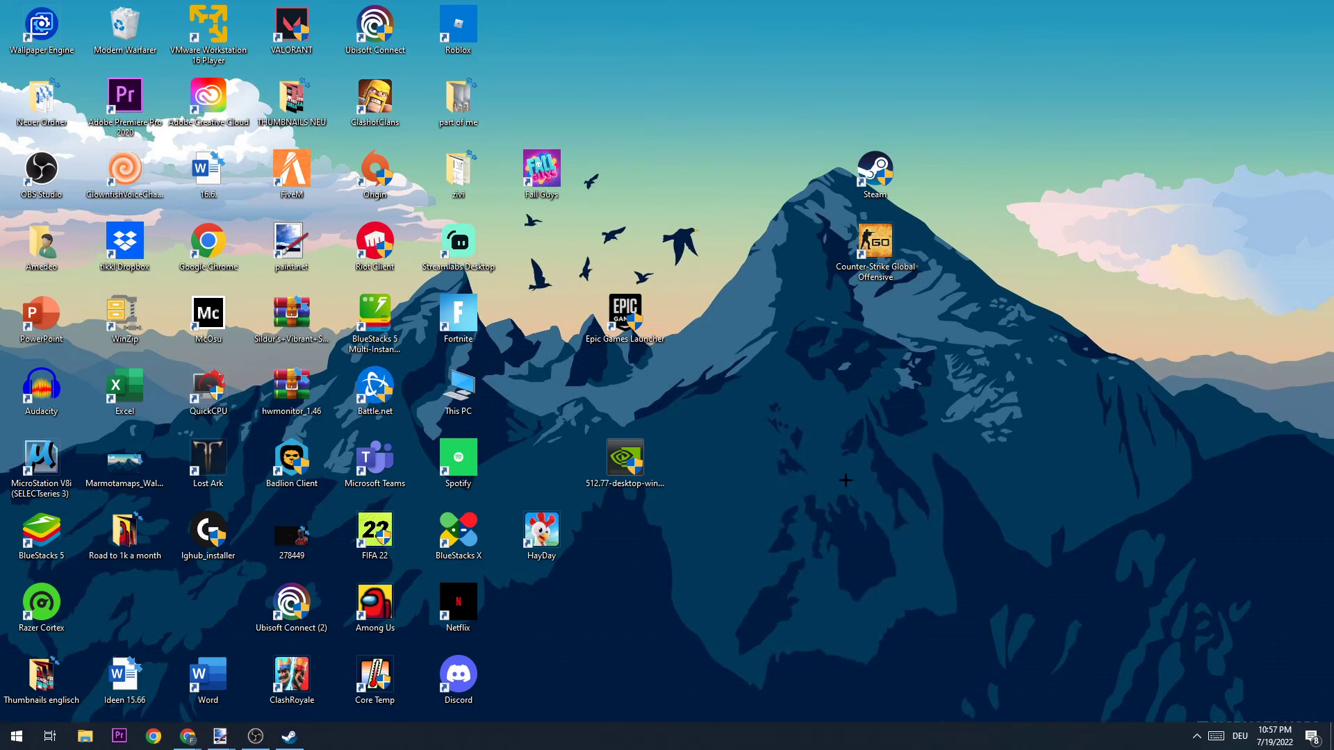
{"action": "double_click", "coordinate": [655, 55]}
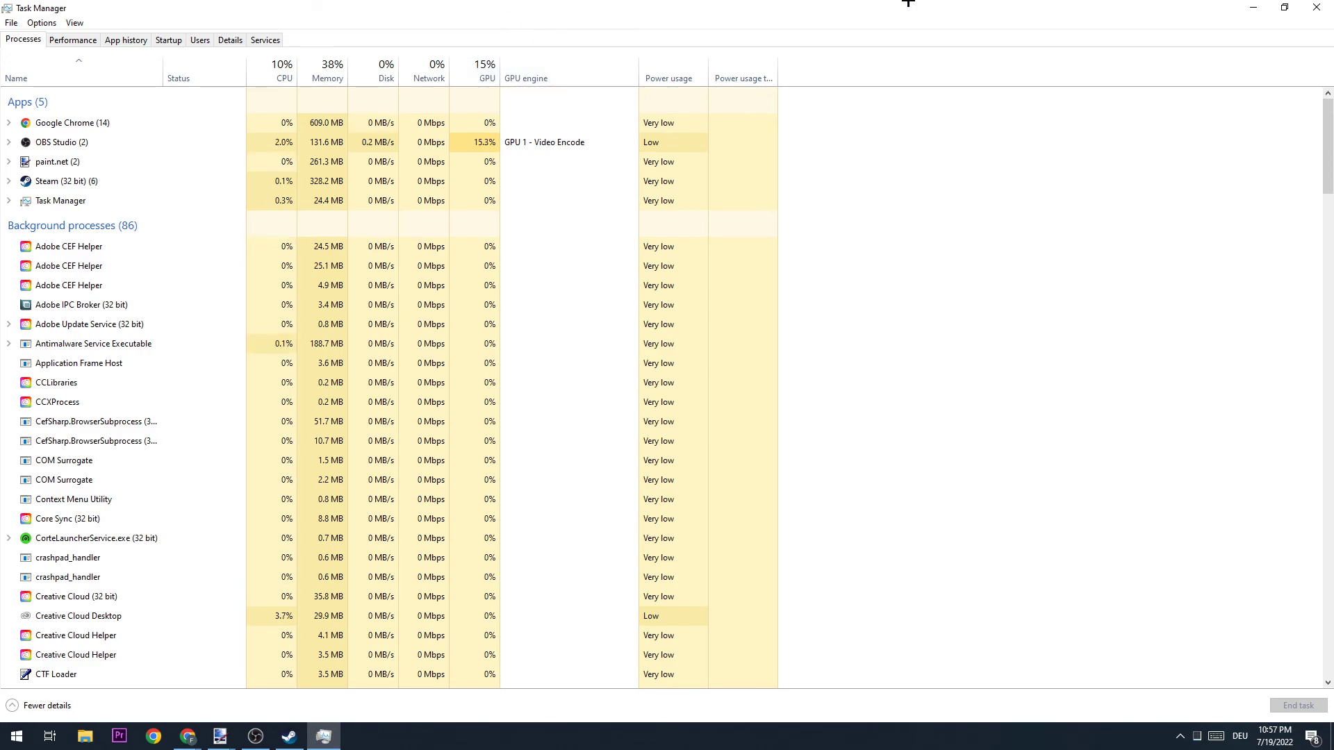
{"action": "left_click", "coordinate": [1323, 7]}
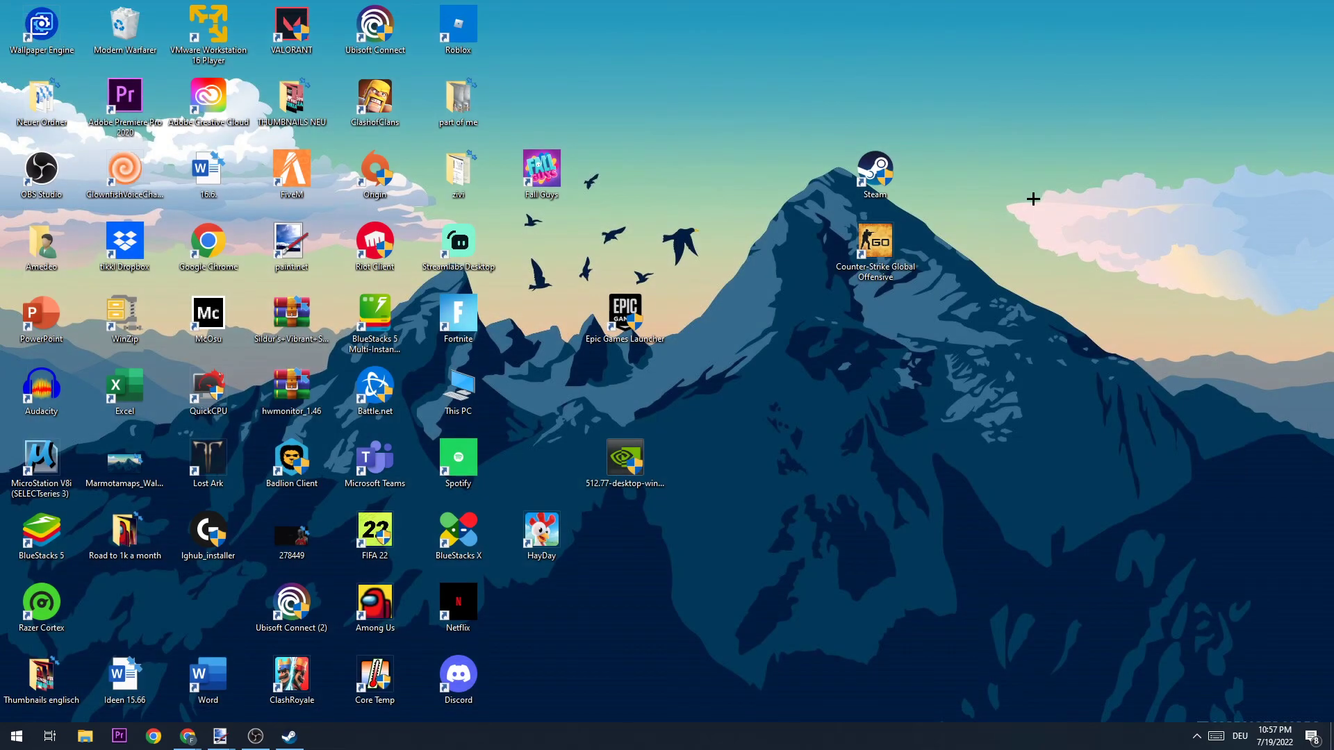